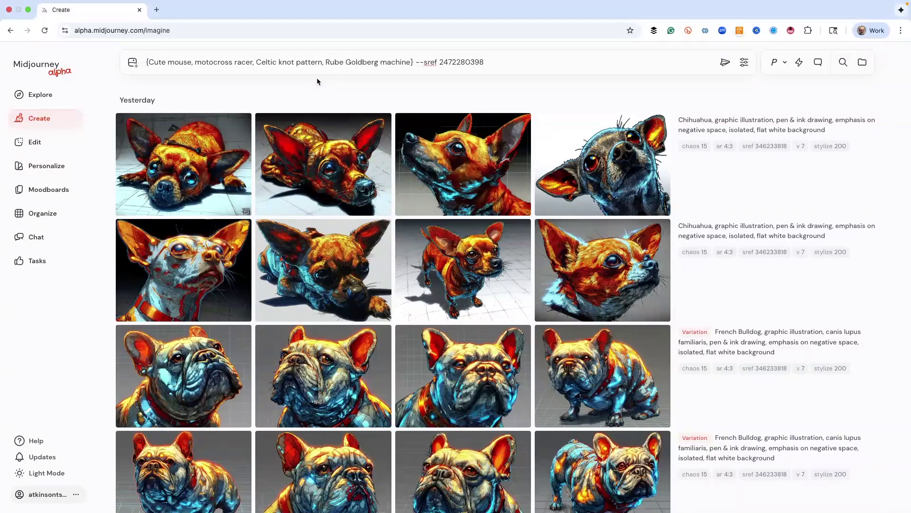
pyautogui.click(505, 62)
# Confirm the prompt, then open the fourth Cute mouse image full size.
pyautogui.press('Return')
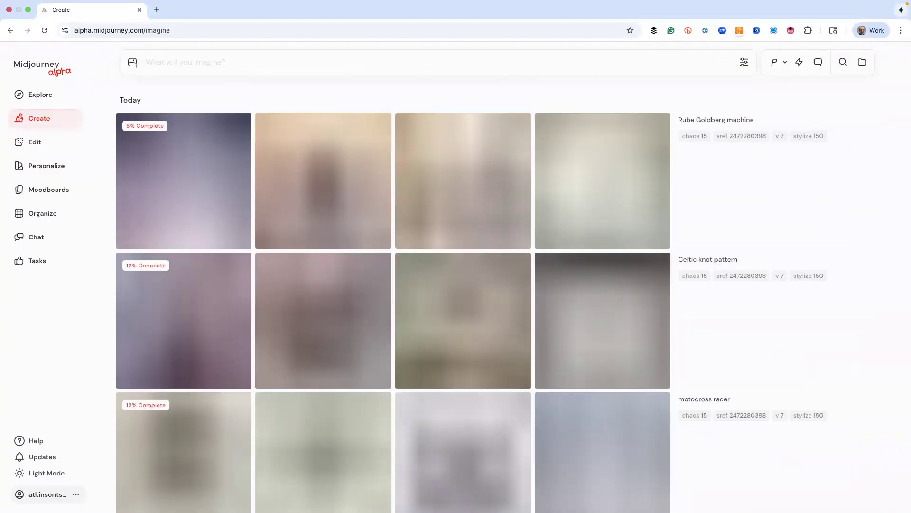
pyautogui.scroll(-5, 434, 171)
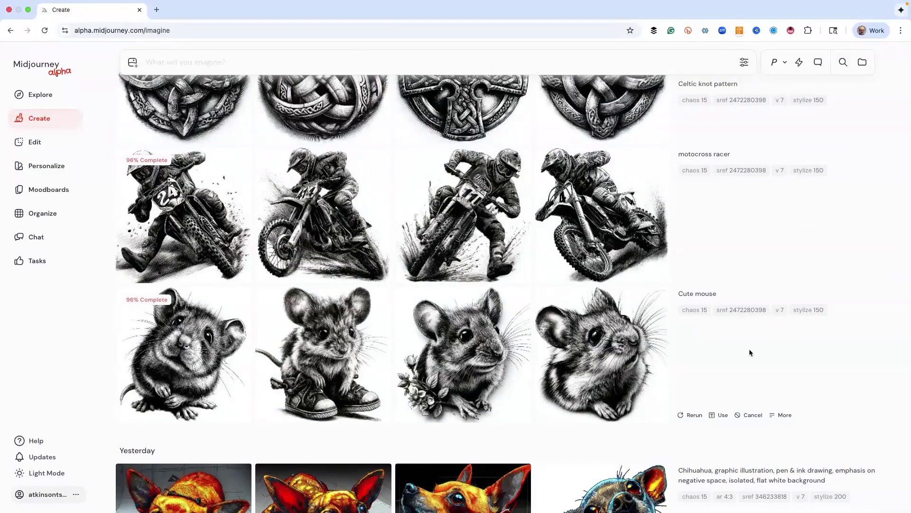
pyautogui.click(570, 333)
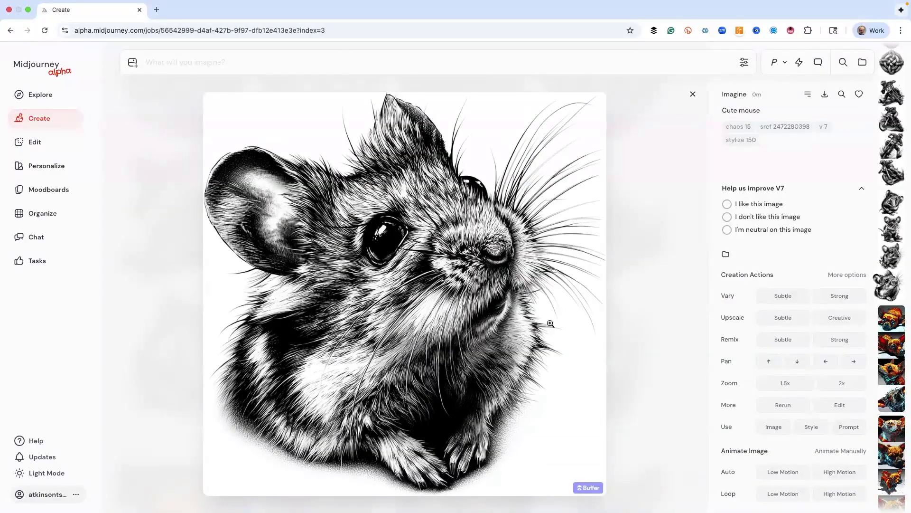
# Erase a patch near the first mouse image's feet and submit the edit.
pyautogui.press('Left')
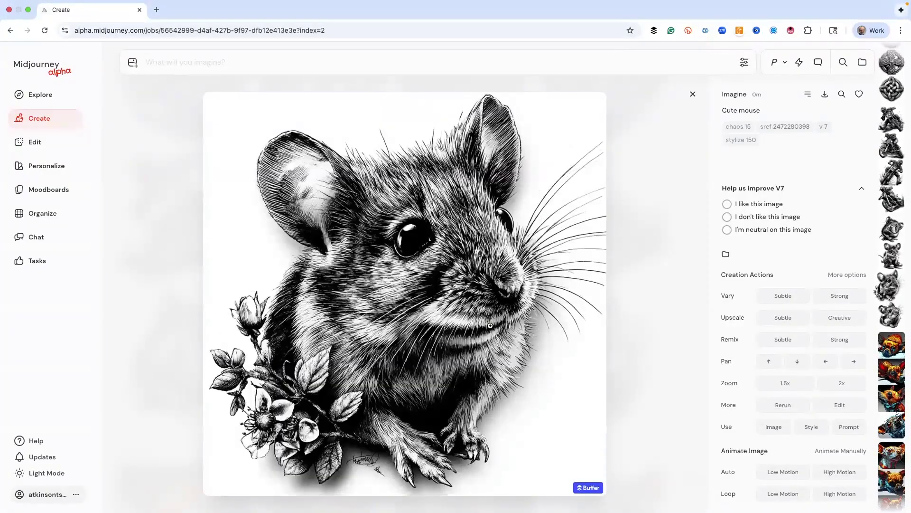
pyautogui.press('Left')
pyautogui.press('Left')
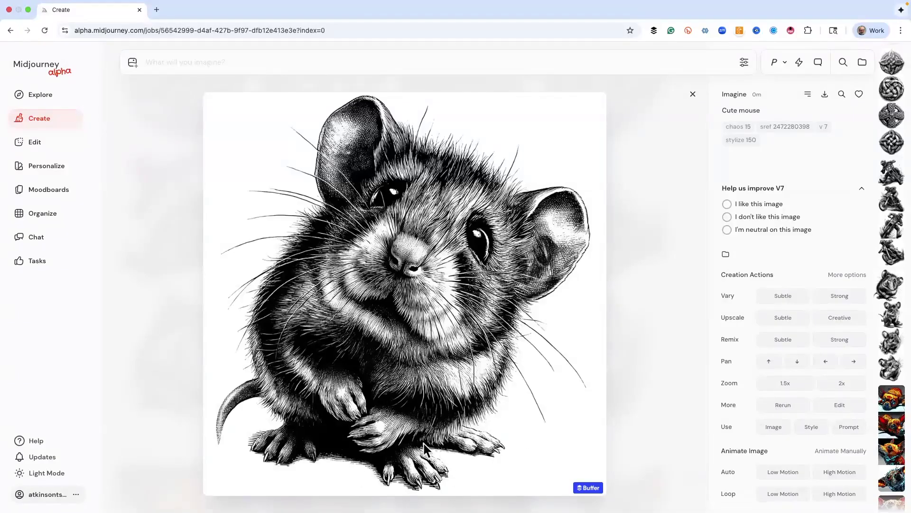
pyautogui.click(834, 405)
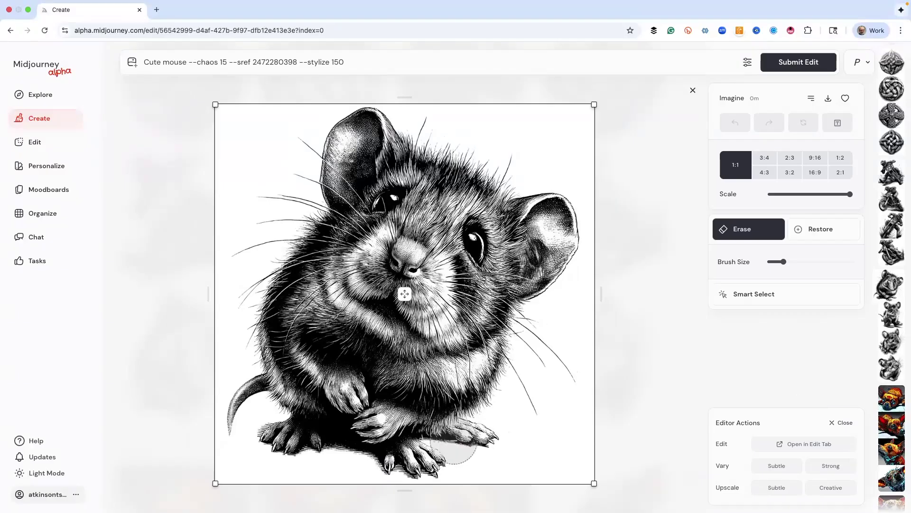
pyautogui.moveTo(449, 434); pyautogui.dragTo(508, 433)
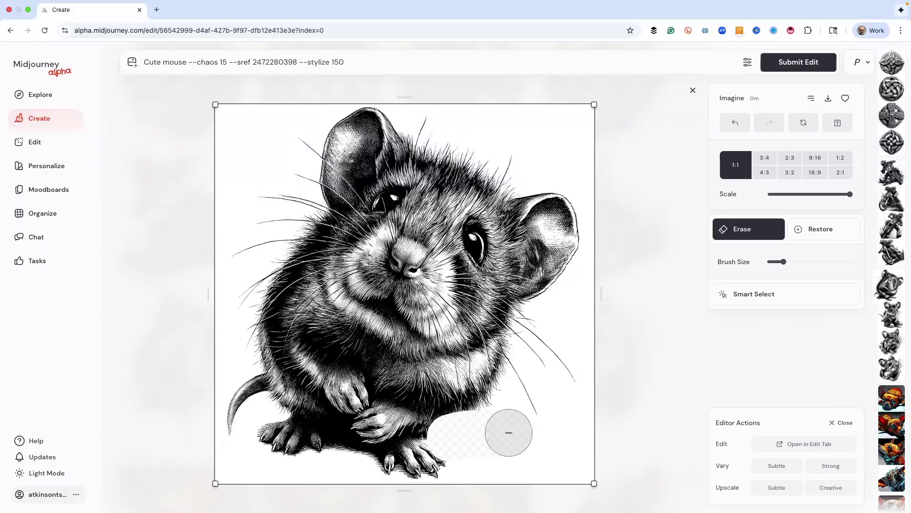
pyautogui.click(809, 62)
# Open the fourth motocross racer image full size.
pyautogui.scroll(-2, 434, 244)
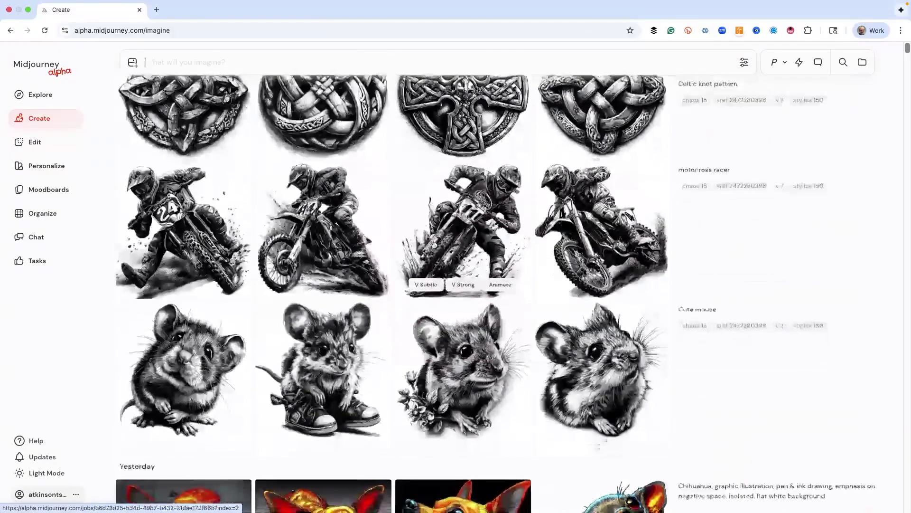
pyautogui.scroll(2, 522, 284)
pyautogui.click(574, 297)
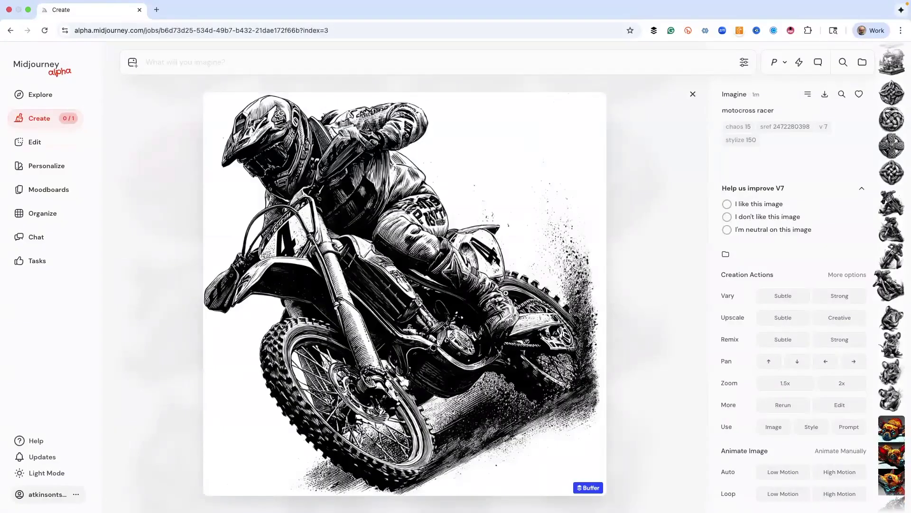
# Page through the motocross racer, Celtic knot pattern and Rube Goldberg machine images.
pyautogui.press('Left')
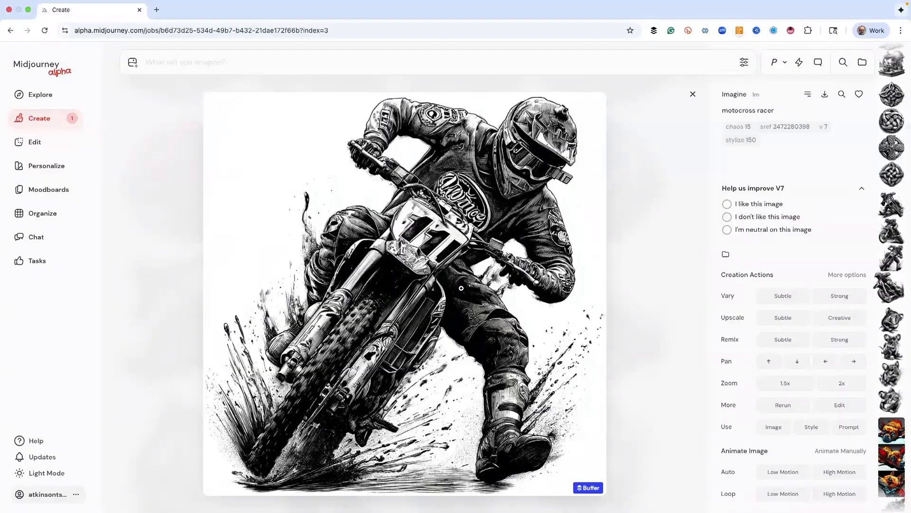
pyautogui.press('Left')
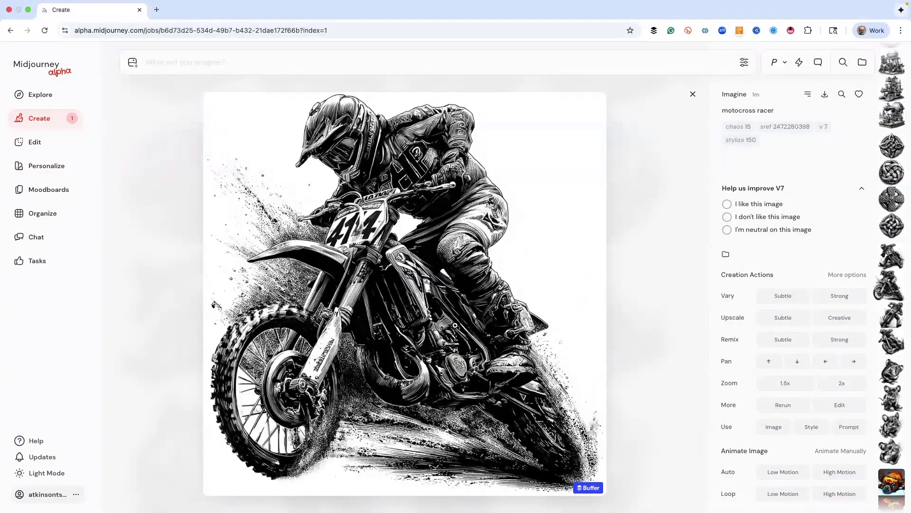
pyautogui.press('Left')
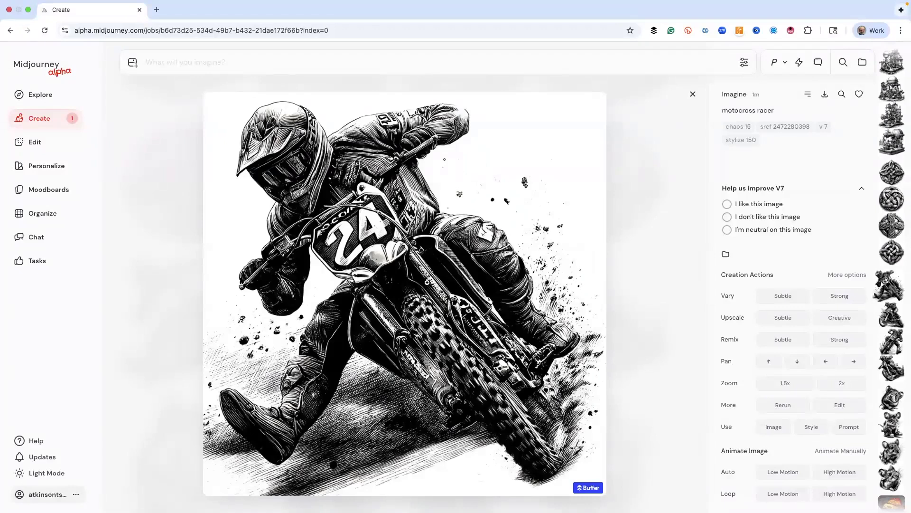
pyautogui.press('Left')
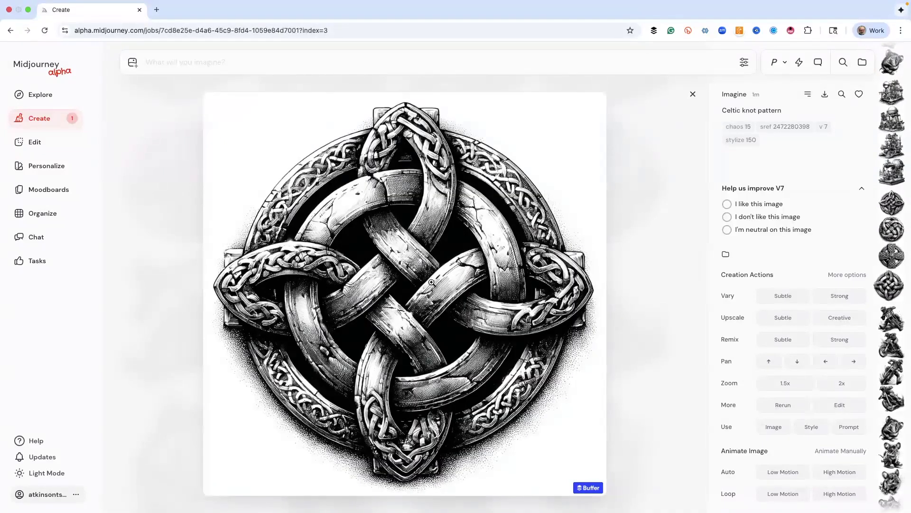
pyautogui.press('Left')
pyautogui.press('Left')
pyautogui.press('Left')
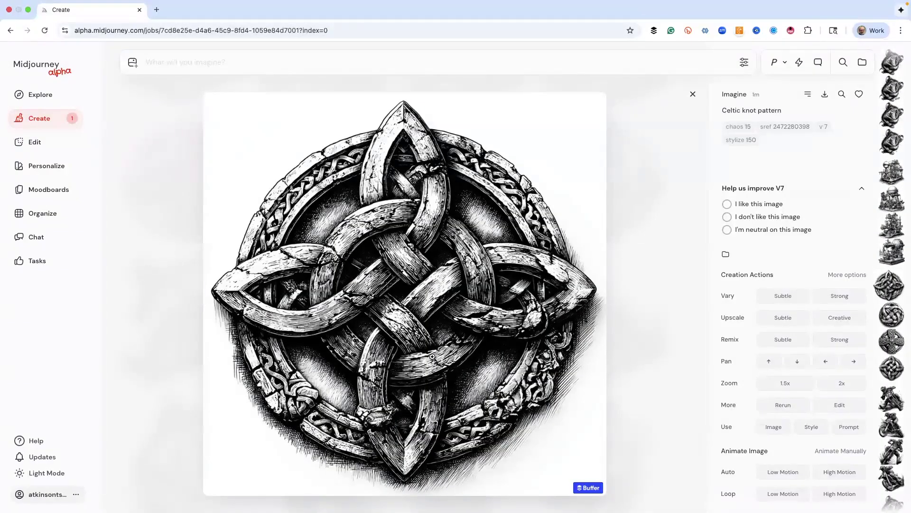
pyautogui.press('Left')
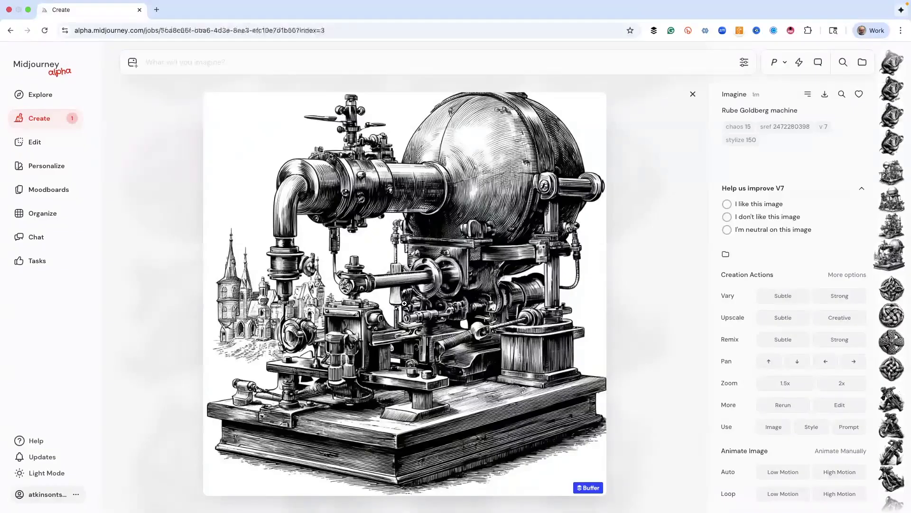
pyautogui.press('Left')
pyautogui.press('Left')
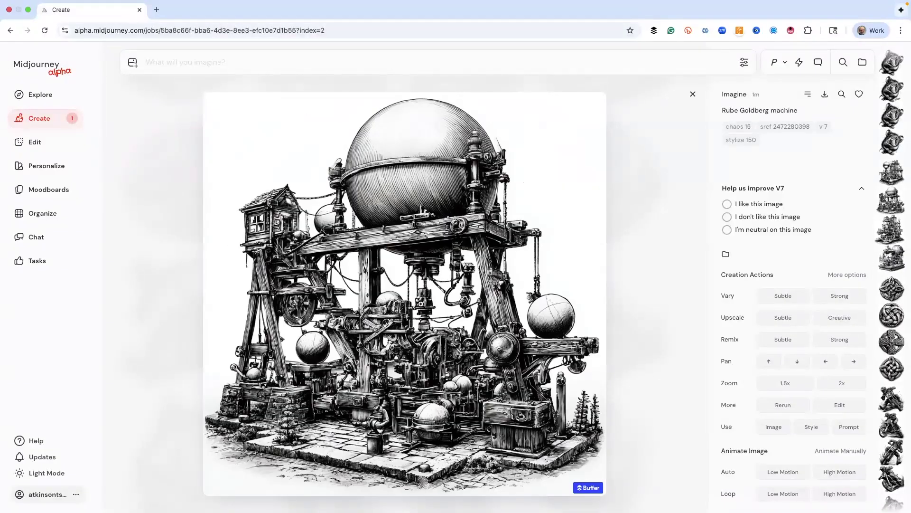
pyautogui.press('Left')
pyautogui.press('Left')
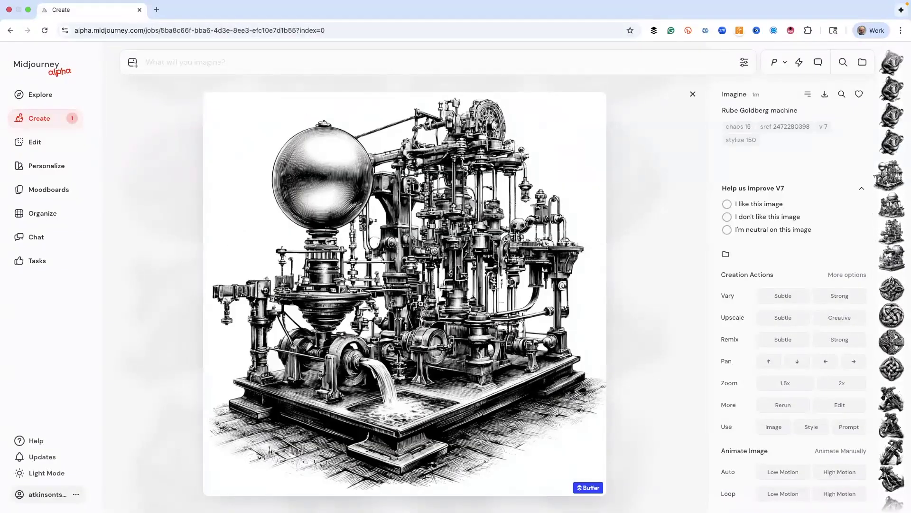
pyautogui.press('Left')
pyautogui.press('Left')
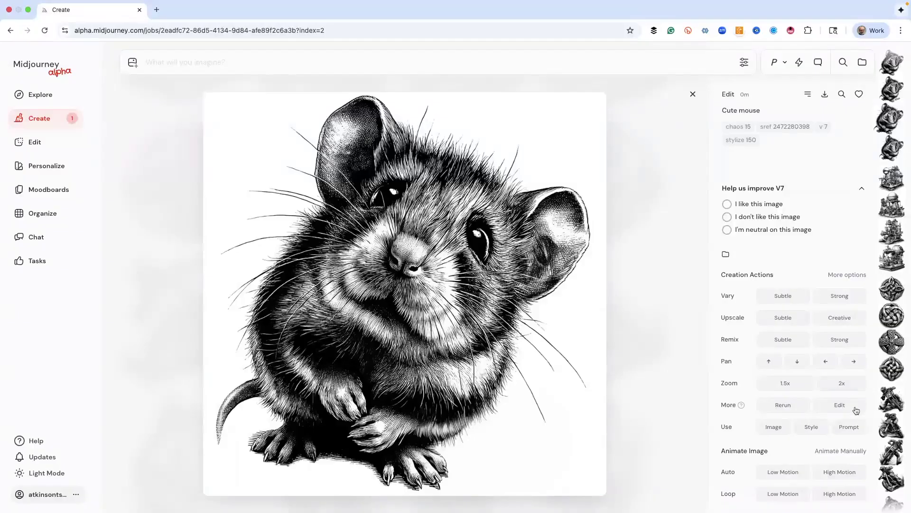
pyautogui.click(849, 426)
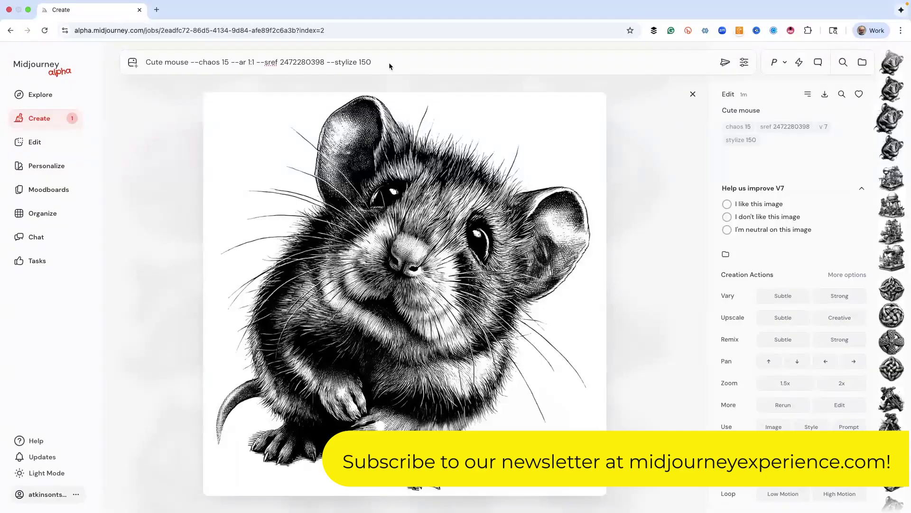
# Append --sw {20, 80, 200, 1000} to the Cute mouse prompt.
pyautogui.write('--sw {20')
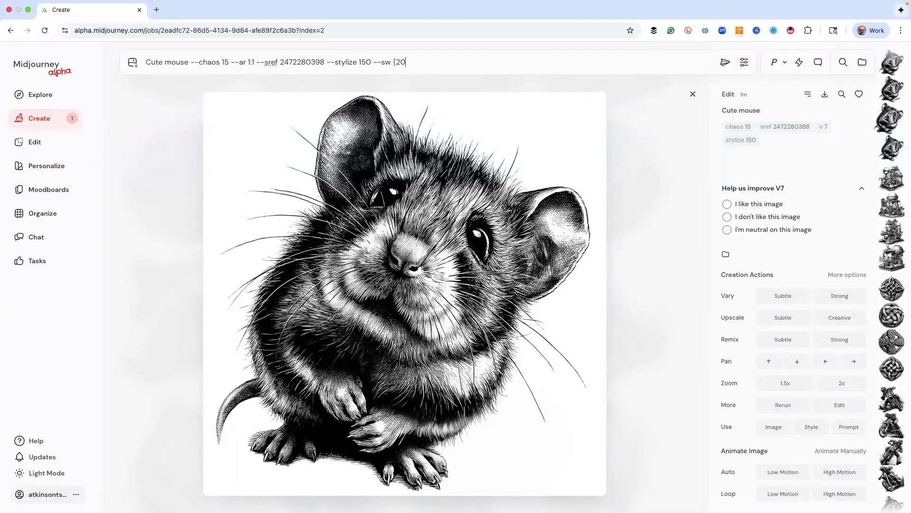
pyautogui.write(', 80, 200, 1000')
# Submit the style-weight prompt and return to the results grid.
pyautogui.press('Return')
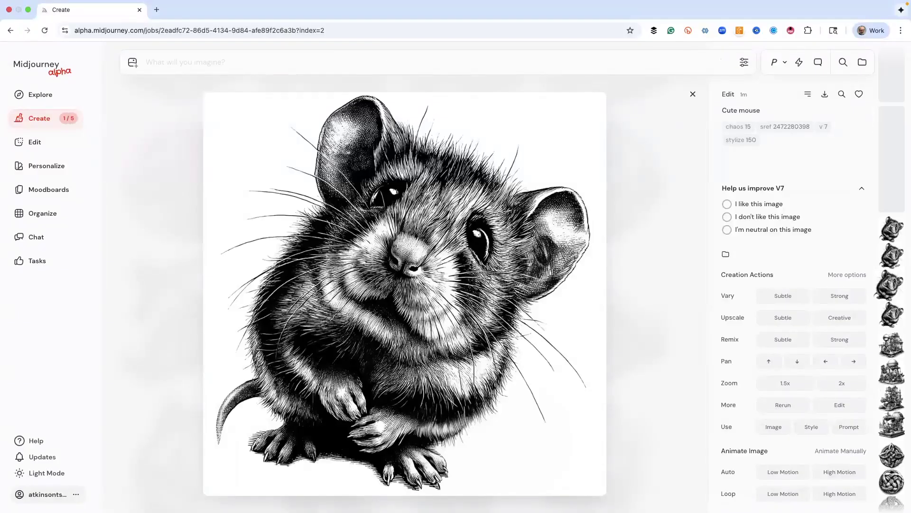
pyautogui.moveTo(707, 98)
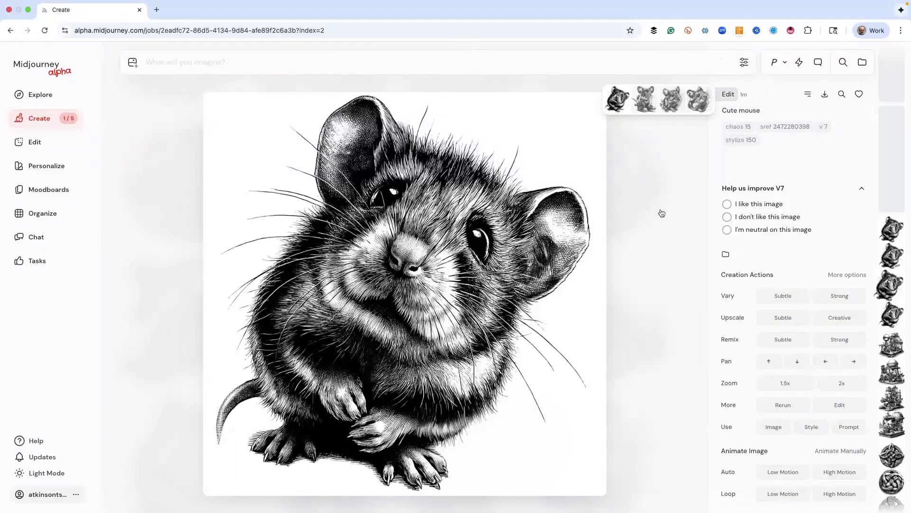
pyautogui.click(694, 98)
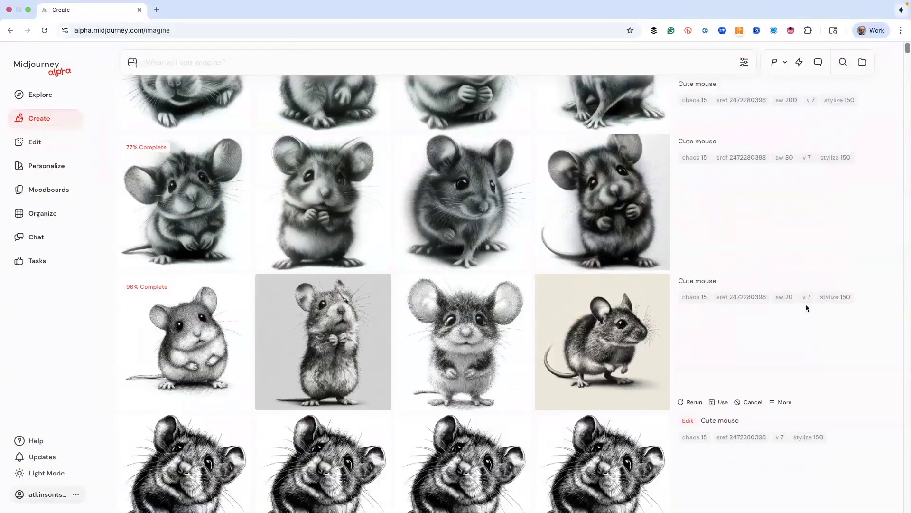
# Inspect the fourth sw 20 mouse image at full size.
pyautogui.click(576, 338)
pyautogui.scroll(1, 480, 328)
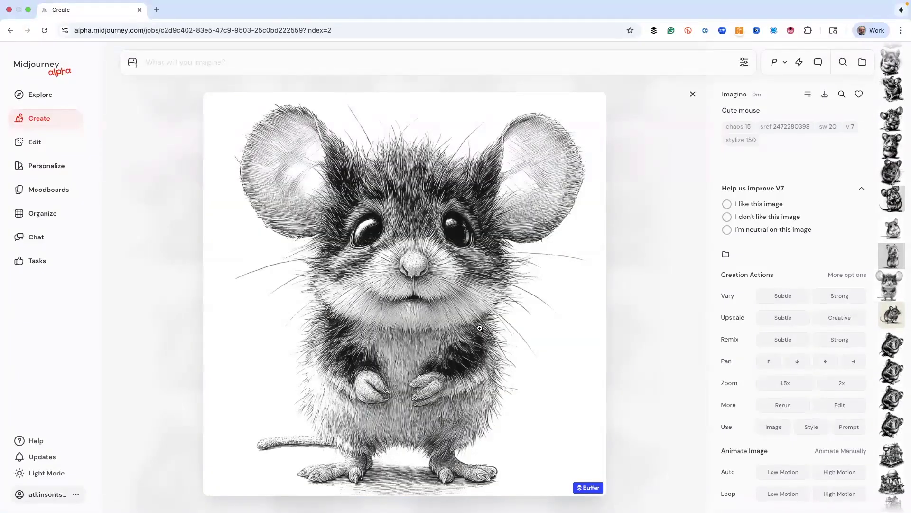
pyautogui.scroll(1, 480, 328)
pyautogui.scroll(1, 479, 328)
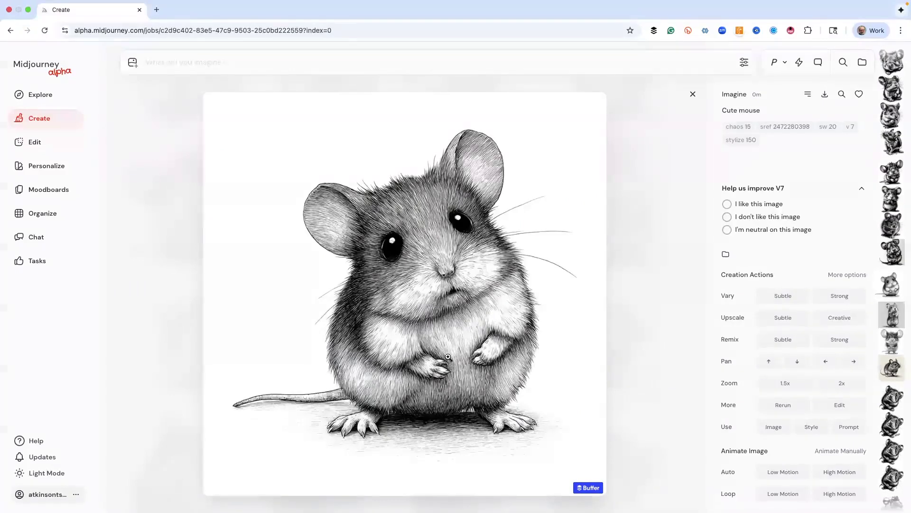
pyautogui.scroll(1, 448, 356)
pyautogui.scroll(1, 448, 356)
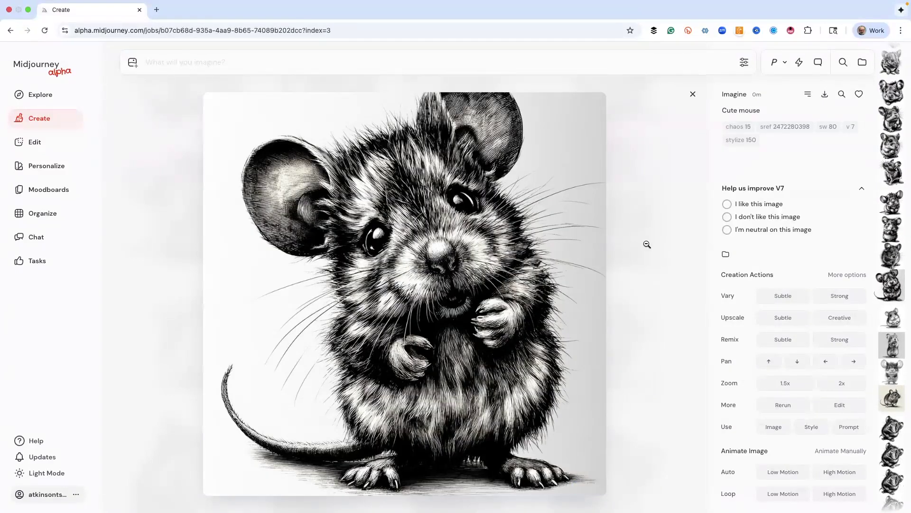
pyautogui.scroll(1, 405, 304)
pyautogui.scroll(-2, 404, 304)
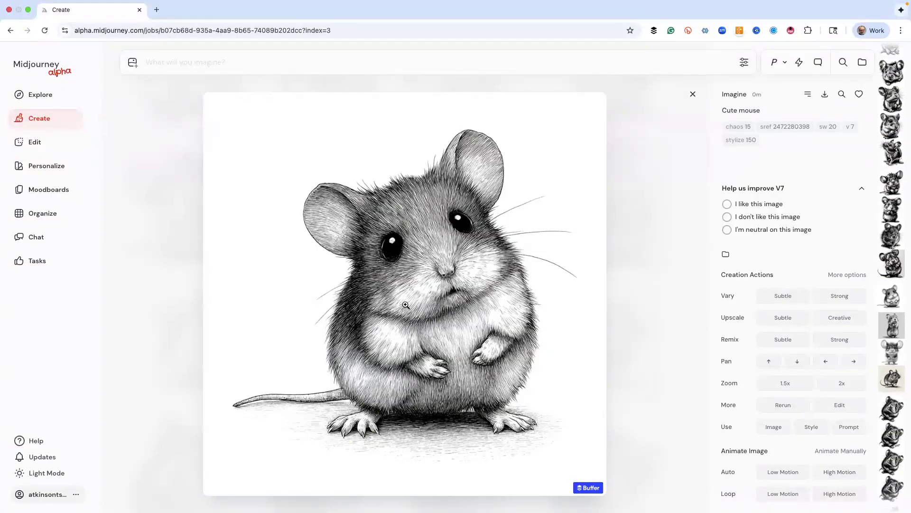
pyautogui.scroll(1, 405, 304)
pyautogui.scroll(-1, 406, 305)
pyautogui.scroll(-1, 406, 304)
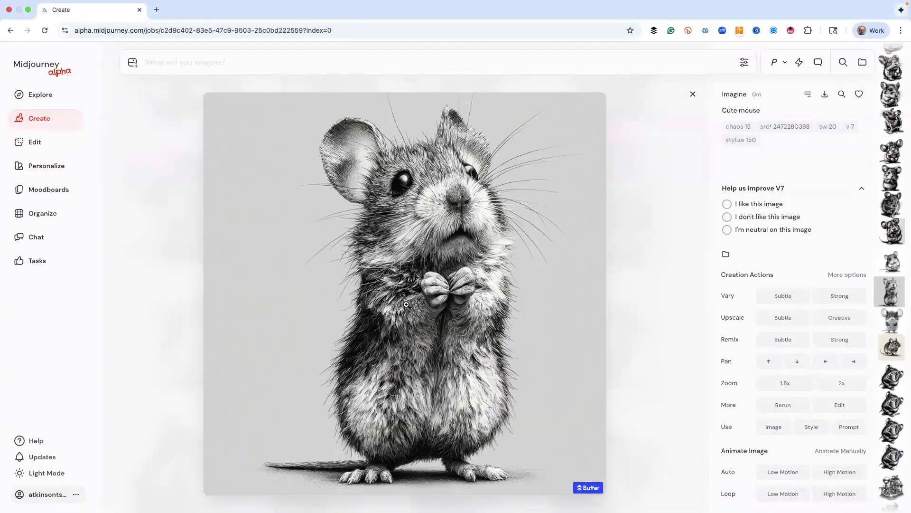
pyautogui.scroll(1, 407, 305)
pyautogui.scroll(2, 407, 306)
pyautogui.scroll(-1, 407, 305)
pyautogui.scroll(1, 408, 305)
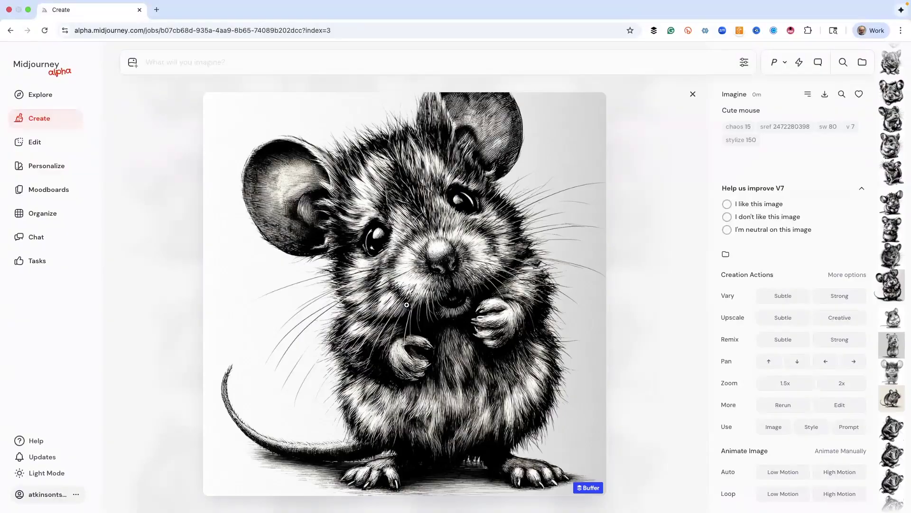
pyautogui.scroll(-2, 361, 337)
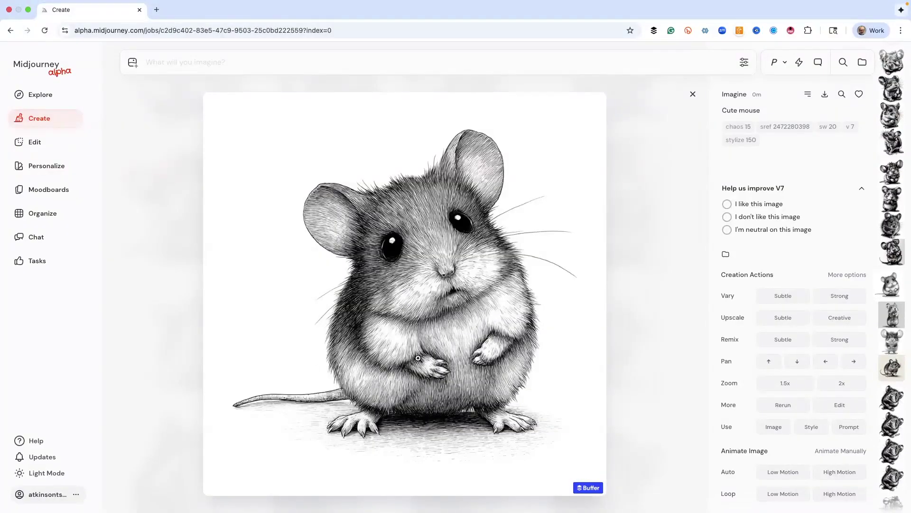
pyautogui.press('Escape')
# Step through the sw 80, 200 and 1000 mouse images at full size.
pyautogui.moveTo(476, 263)
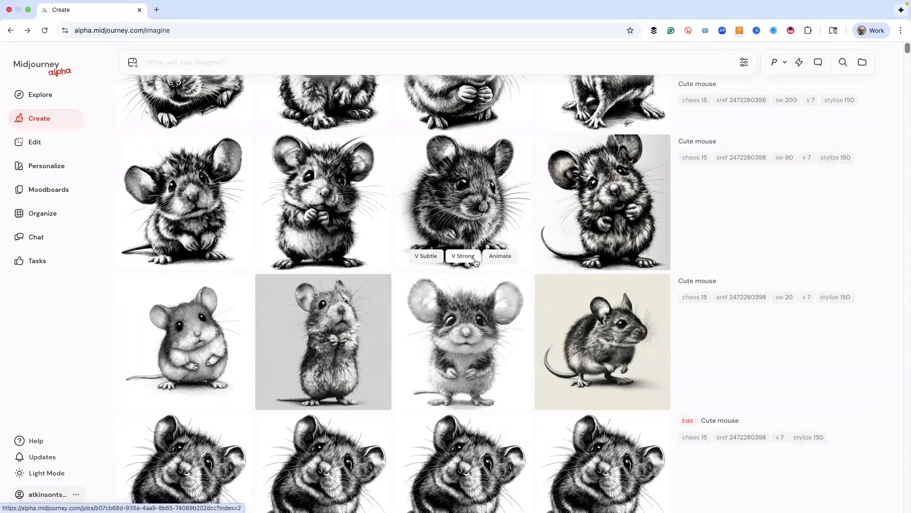
pyautogui.scroll(3, 476, 262)
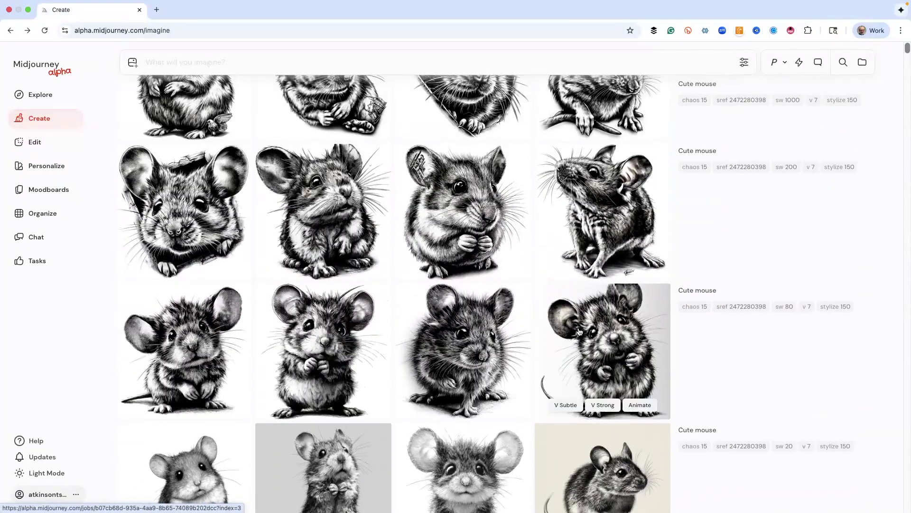
pyautogui.click(579, 331)
pyautogui.press('Left')
pyautogui.press('Left')
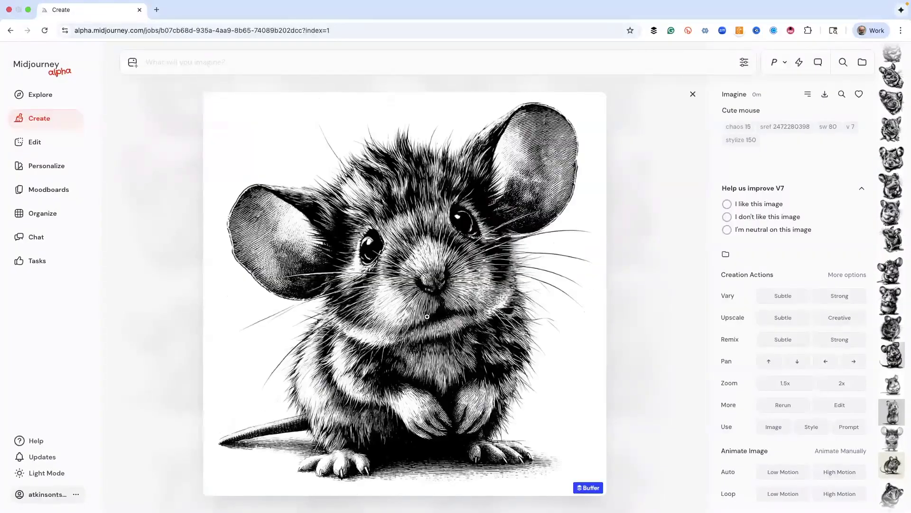
pyautogui.press('Left')
pyautogui.press('Left')
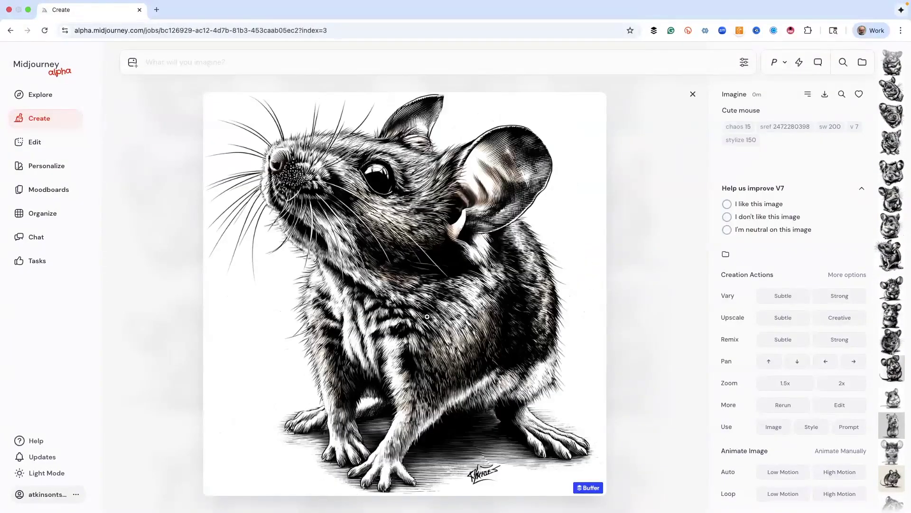
pyautogui.press('Left')
pyautogui.press('Left')
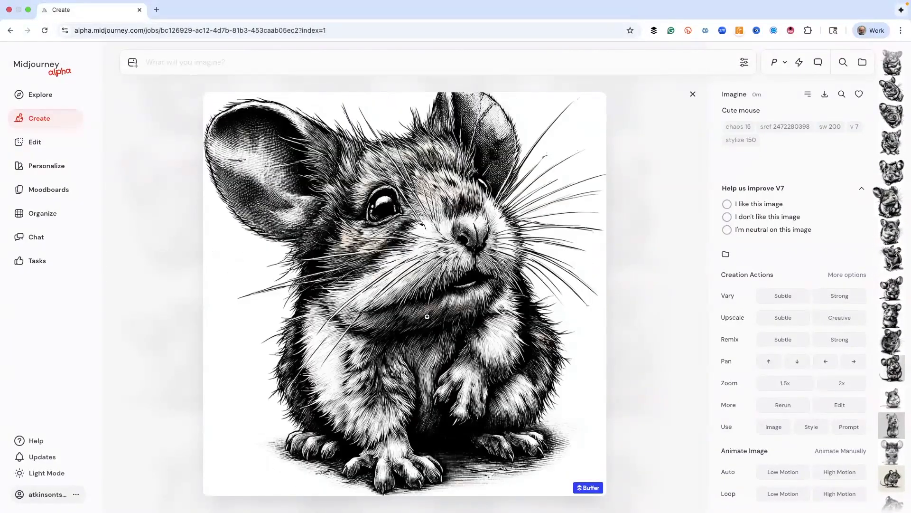
pyautogui.press('Left')
pyautogui.press('Left')
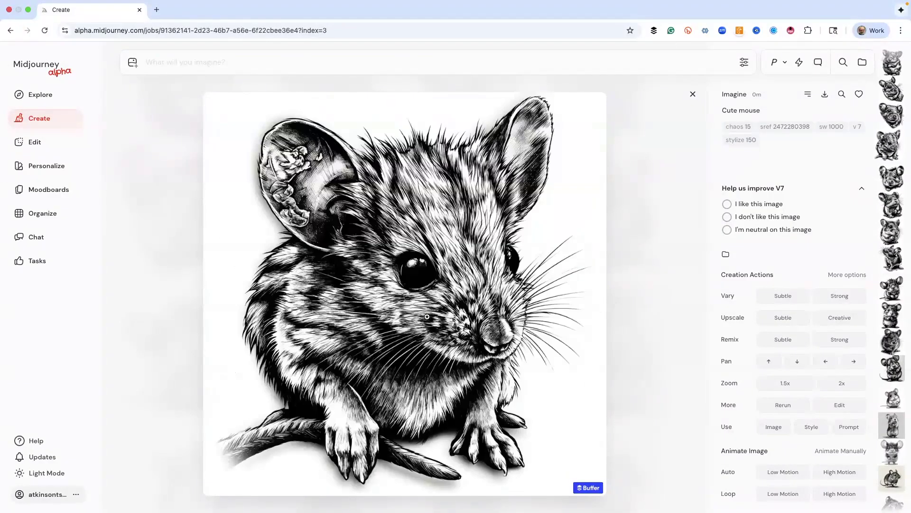
pyautogui.press('Left')
pyautogui.press('Left')
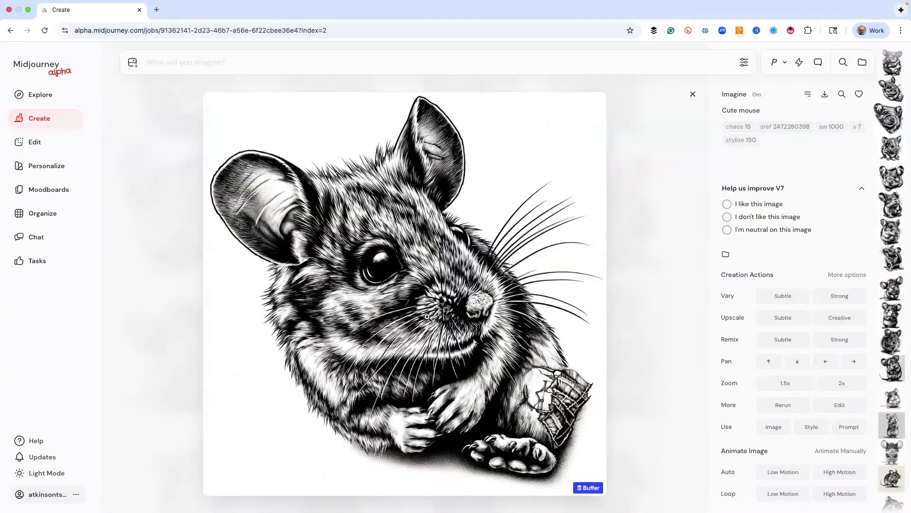
pyautogui.press('Left')
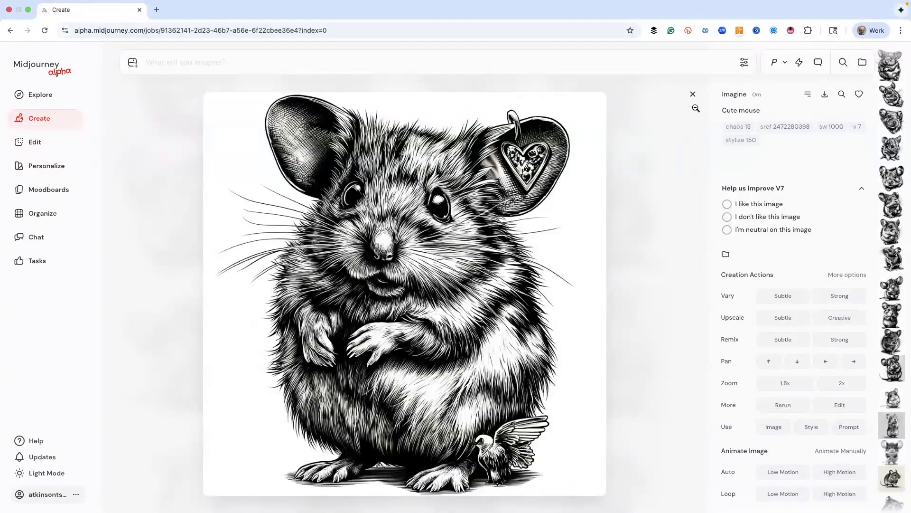
pyautogui.click(693, 95)
# Open the first sw 20 mouse image and queue Vary Subtle and Vary Strong jobs.
pyautogui.scroll(3, 524, 261)
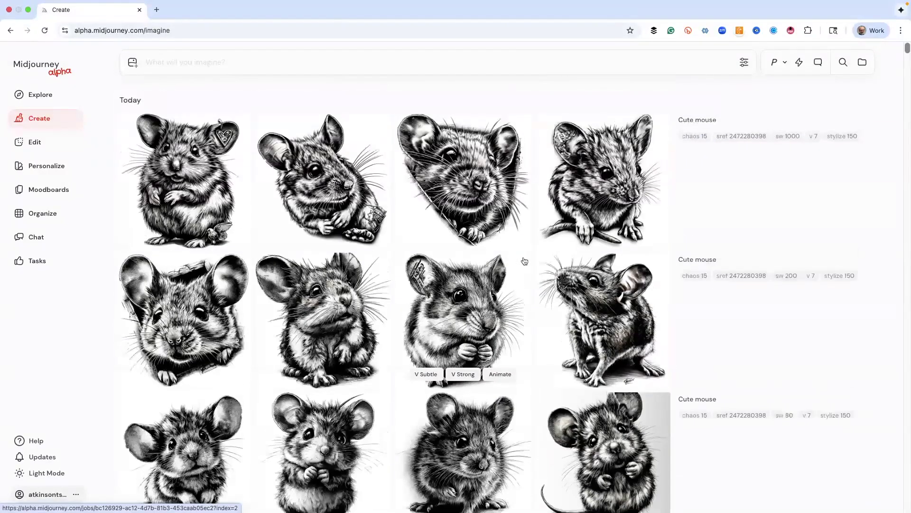
pyautogui.scroll(-5, 525, 261)
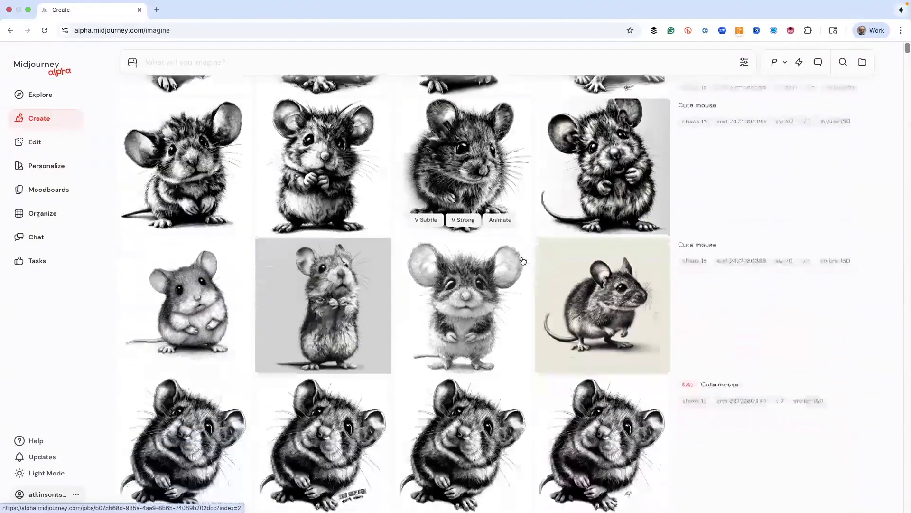
pyautogui.scroll(-2, 524, 261)
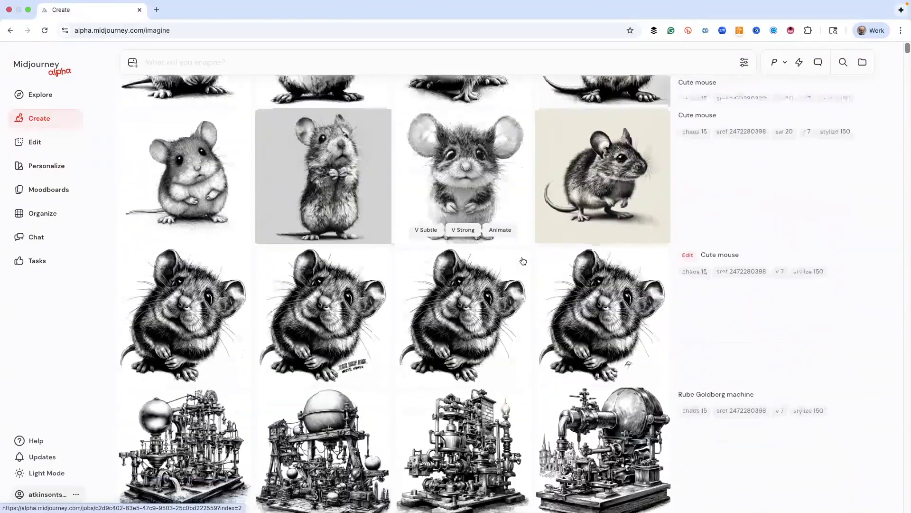
pyautogui.scroll(6, 523, 261)
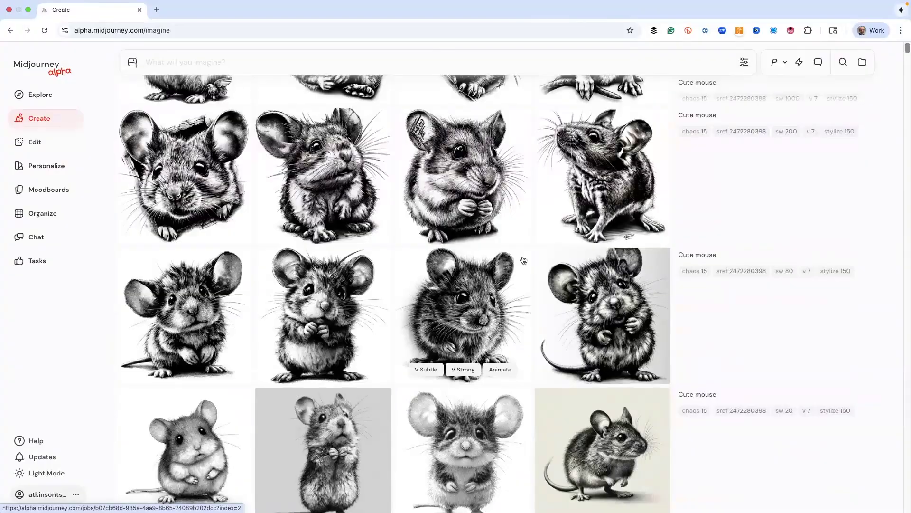
pyautogui.scroll(-2, 523, 260)
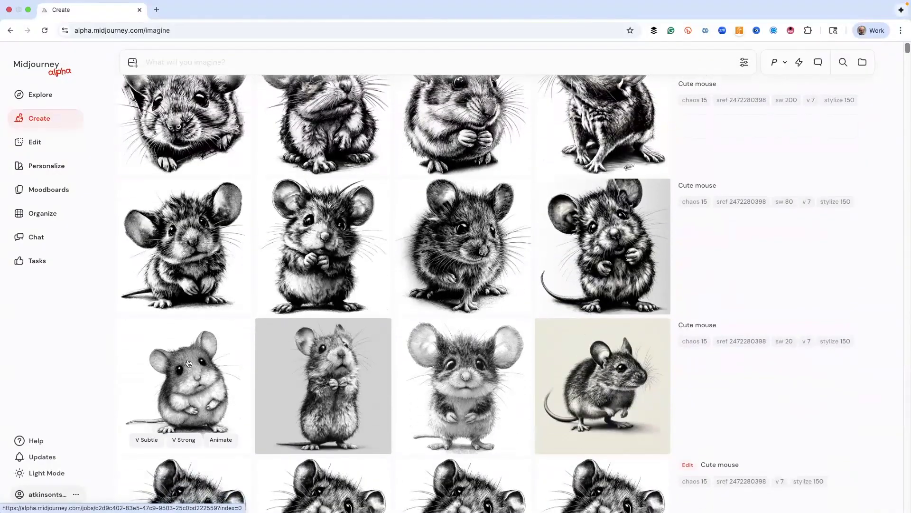
pyautogui.click(188, 363)
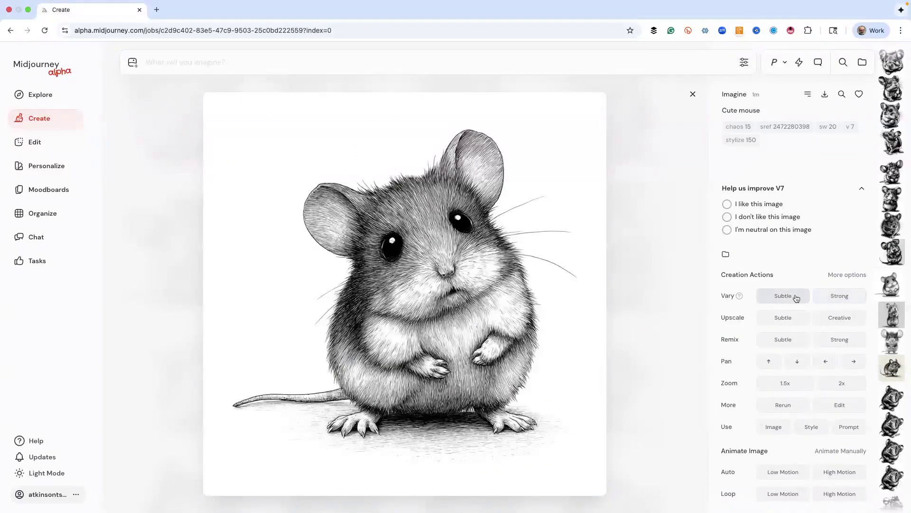
pyautogui.click(780, 298)
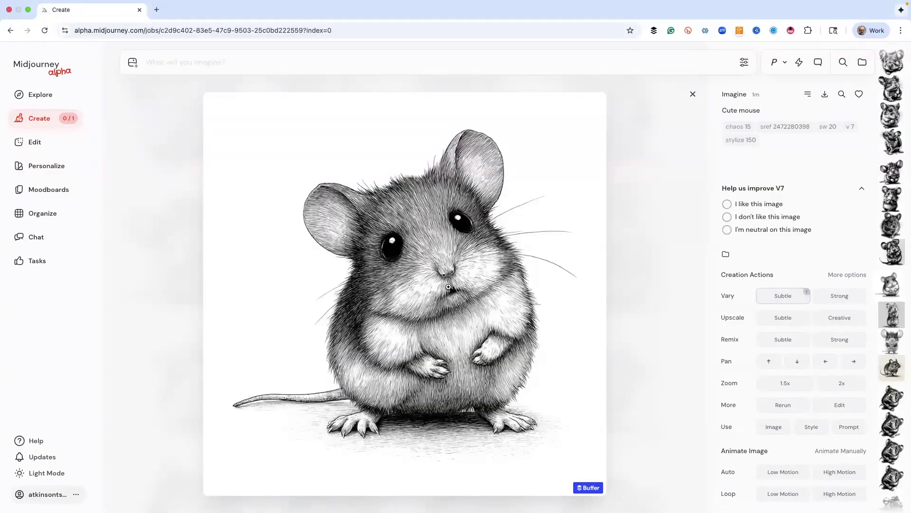
pyautogui.click(850, 297)
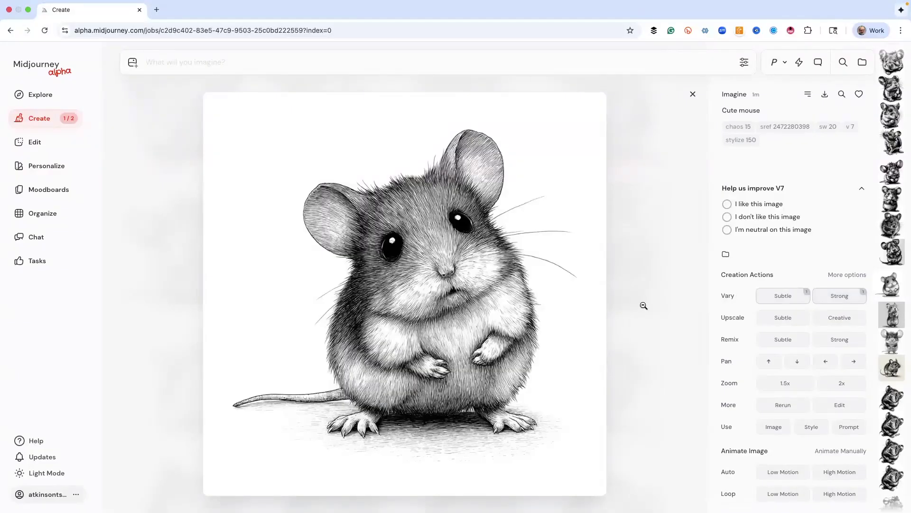
# Scroll through the new subtle and strong mouse variations against the sw 20 original.
pyautogui.scroll(2, 522, 303)
pyautogui.scroll(5, 522, 304)
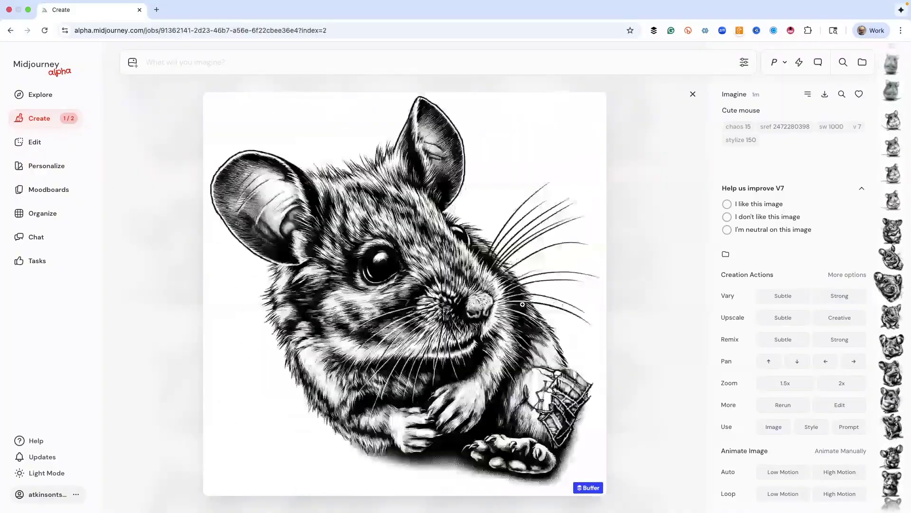
pyautogui.scroll(-2, 523, 304)
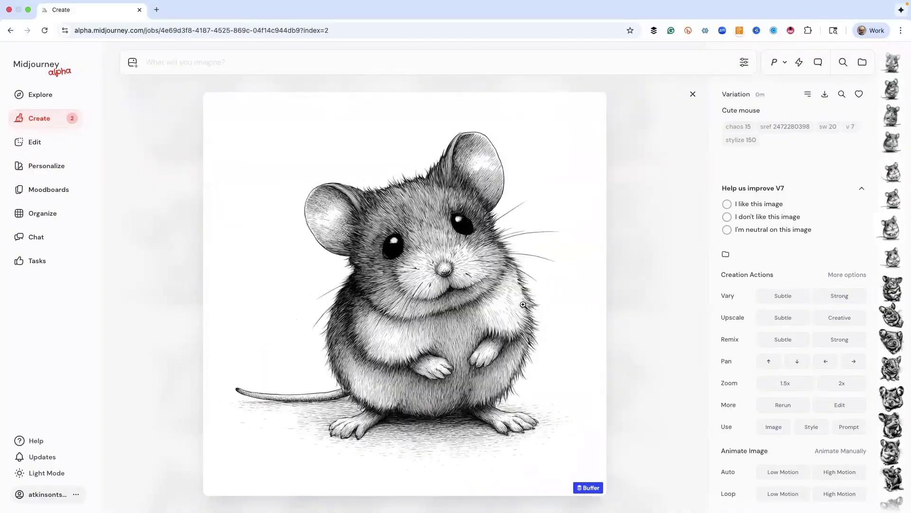
pyautogui.scroll(2, 523, 305)
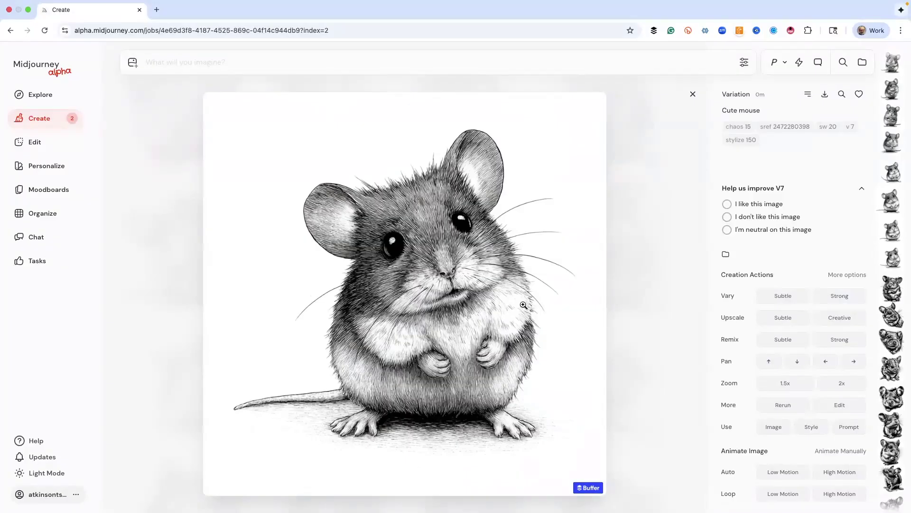
pyautogui.scroll(1, 523, 304)
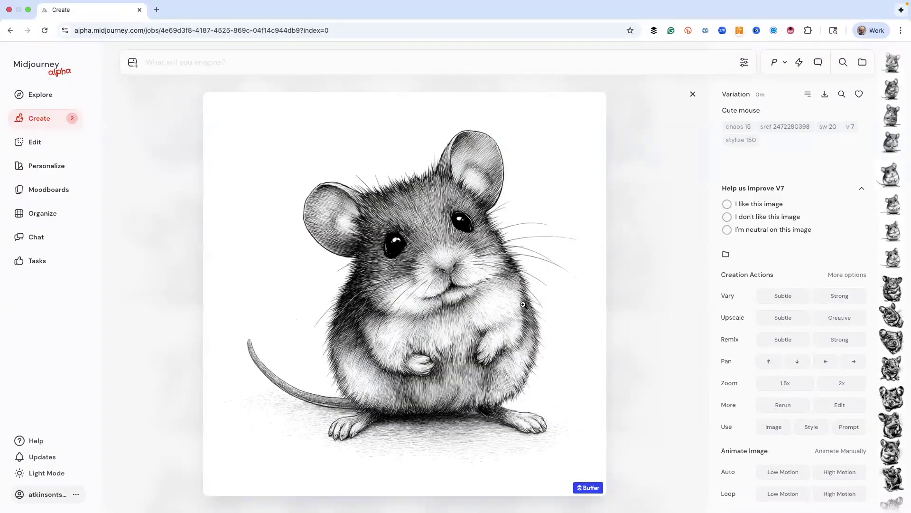
pyautogui.scroll(-3, 523, 304)
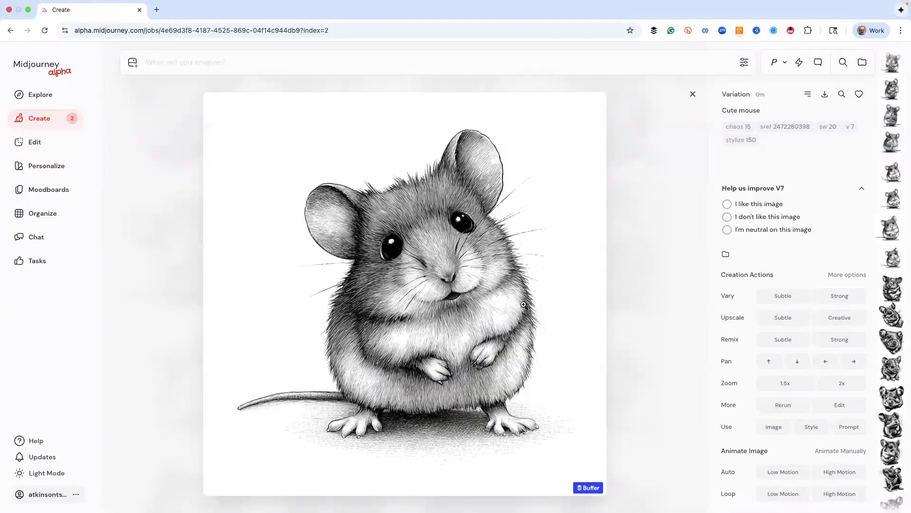
pyautogui.scroll(-1, 524, 305)
pyautogui.scroll(1, 523, 304)
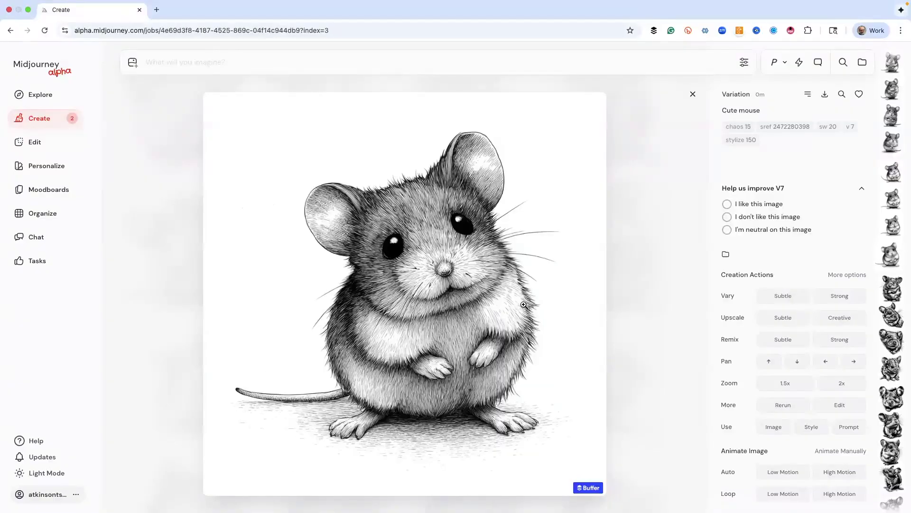
pyautogui.scroll(2, 523, 304)
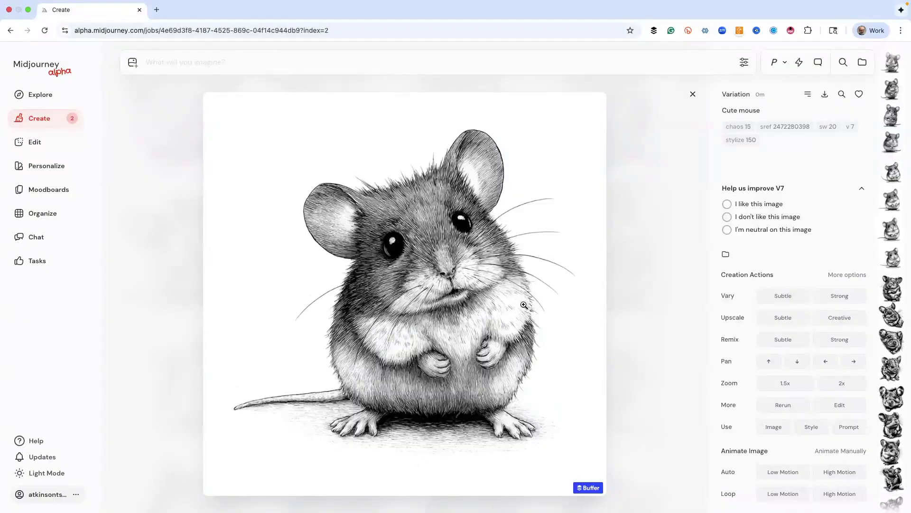
pyautogui.scroll(-1, 523, 304)
pyautogui.scroll(-1, 524, 304)
pyautogui.scroll(2, 523, 304)
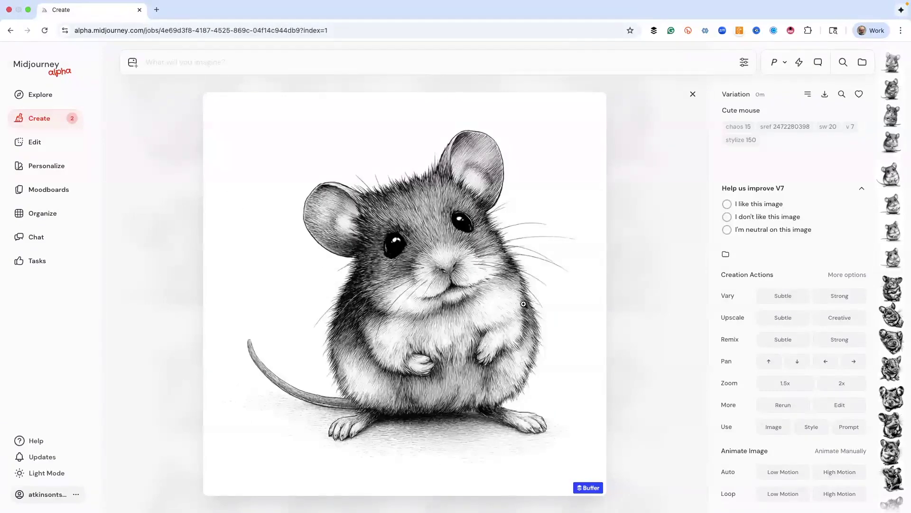
pyautogui.scroll(-2, 523, 304)
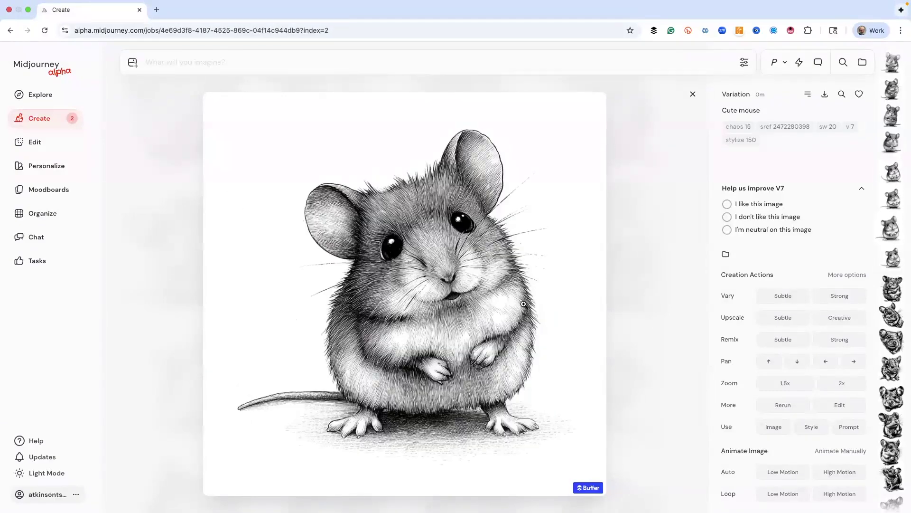
pyautogui.scroll(4, 524, 303)
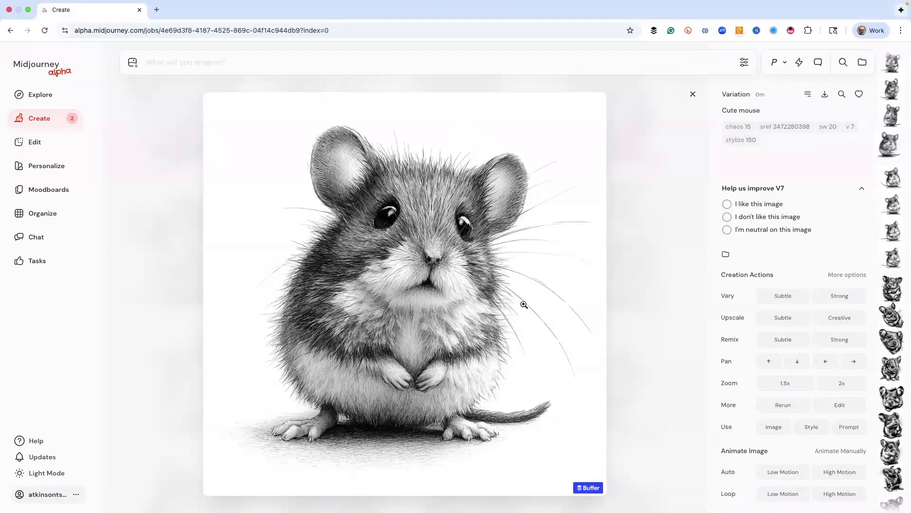
pyautogui.scroll(3, 524, 304)
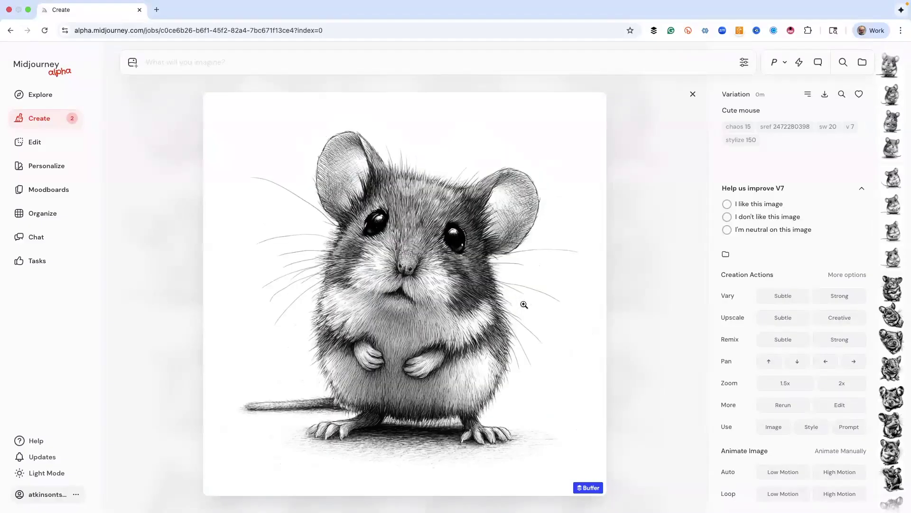
pyautogui.scroll(-3, 524, 304)
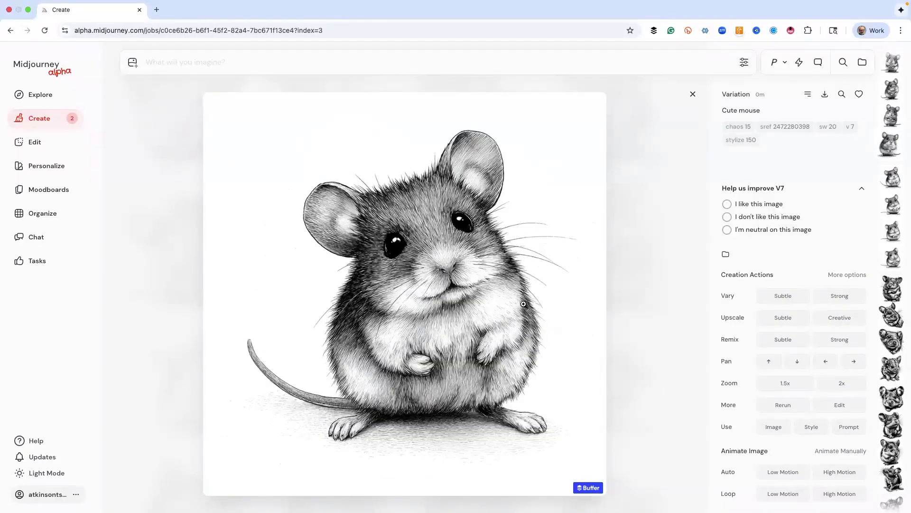
pyautogui.scroll(2, 524, 303)
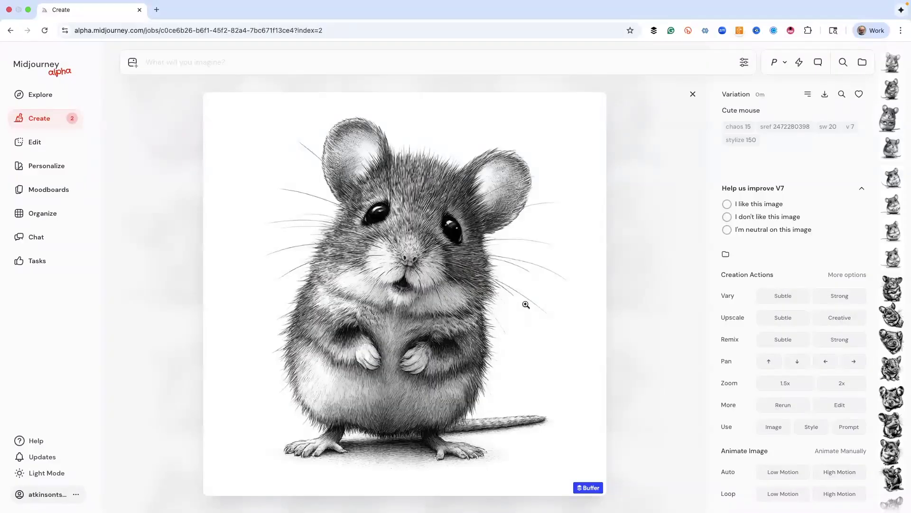
pyautogui.scroll(1, 524, 303)
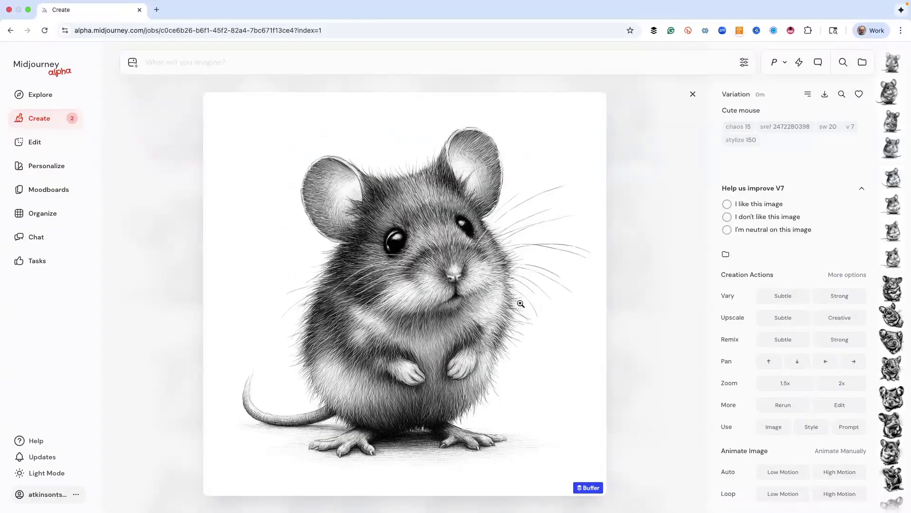
pyautogui.scroll(1, 522, 303)
pyautogui.scroll(-1, 520, 304)
pyautogui.click(840, 426)
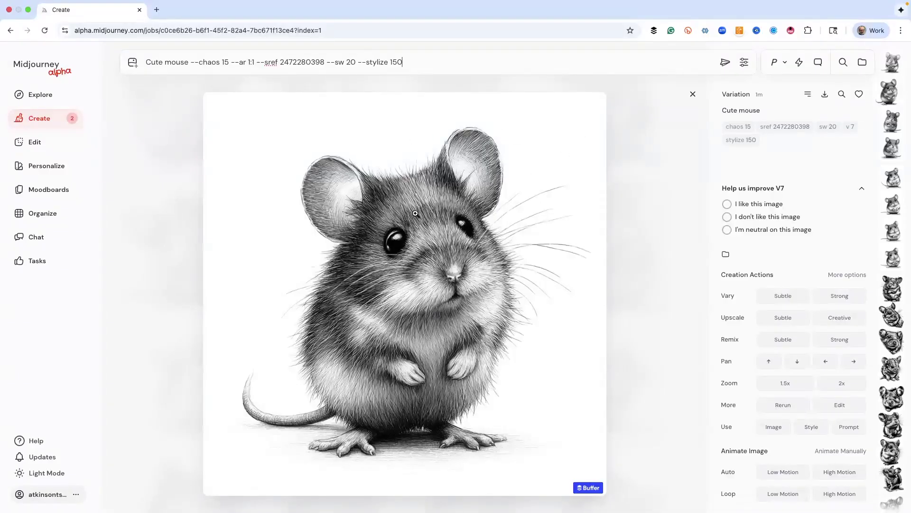
pyautogui.click(842, 94)
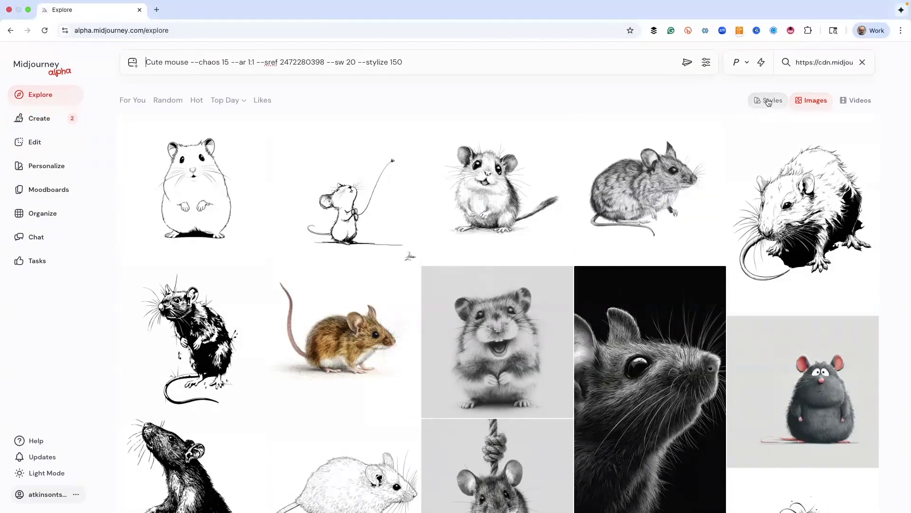
# Switch Explore results to Styles and browse the pencil-sketch style cards with their sref codes.
pyautogui.click(768, 101)
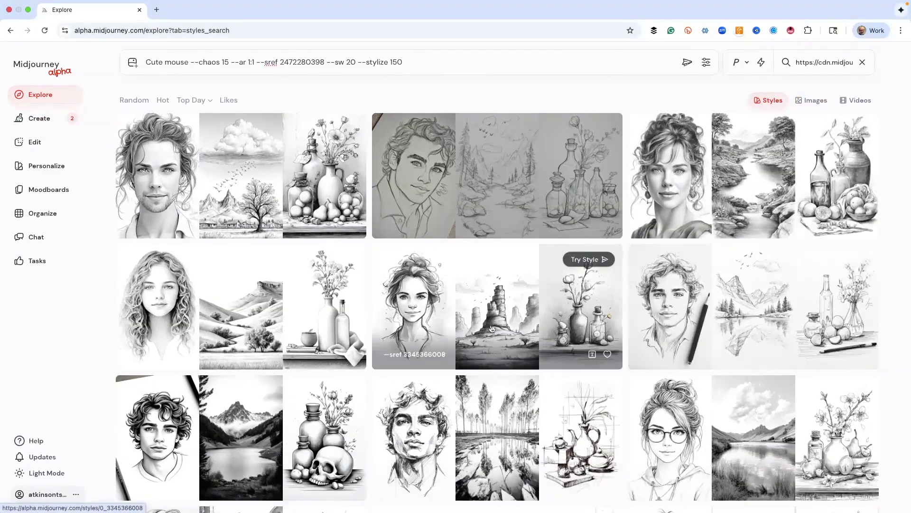
pyautogui.scroll(-8, 589, 266)
pyautogui.scroll(-3, 347, 334)
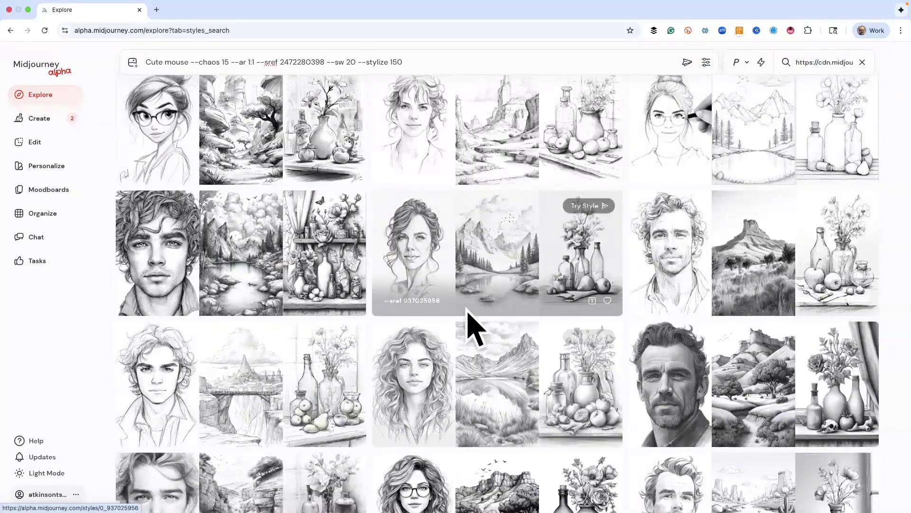
pyautogui.scroll(10, 415, 287)
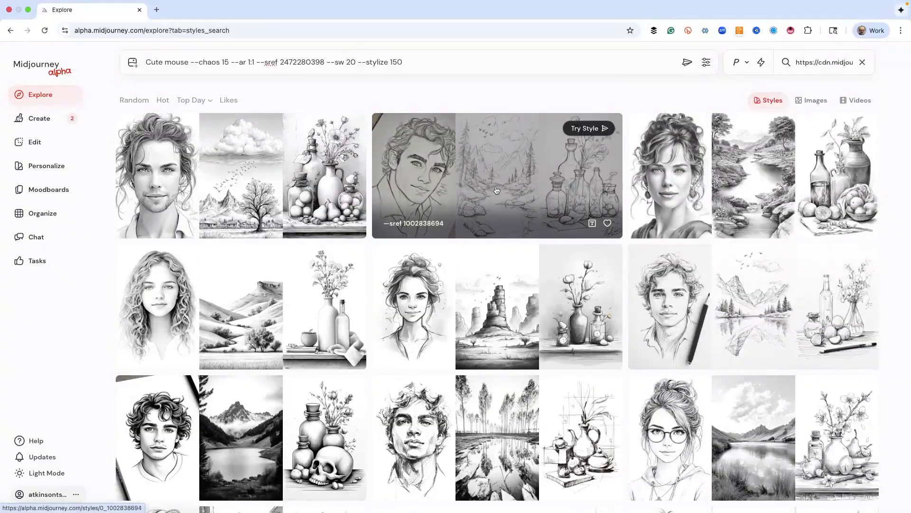
pyautogui.scroll(-3, 463, 185)
pyautogui.scroll(-15, 464, 186)
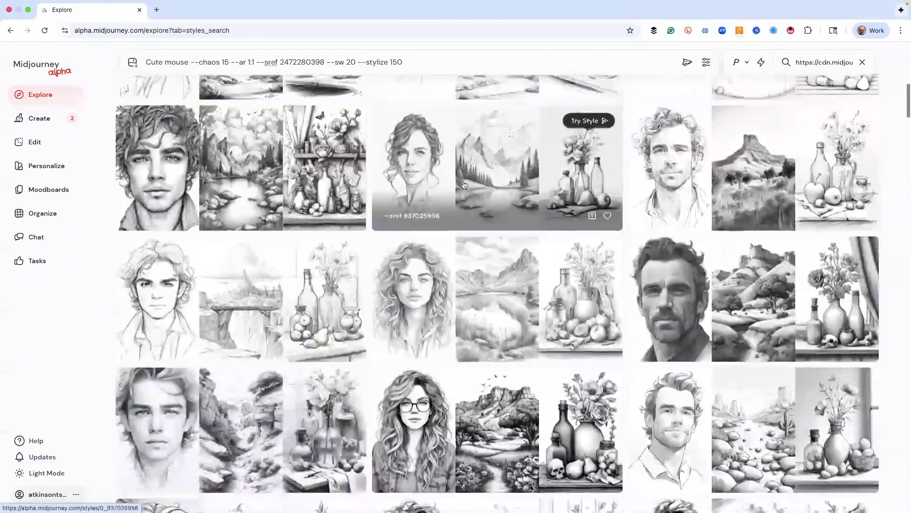
pyautogui.scroll(15, 464, 185)
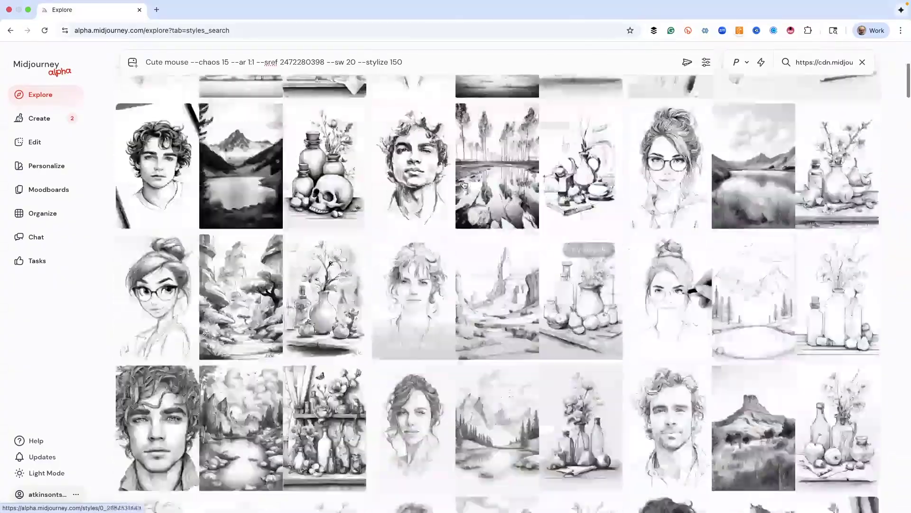